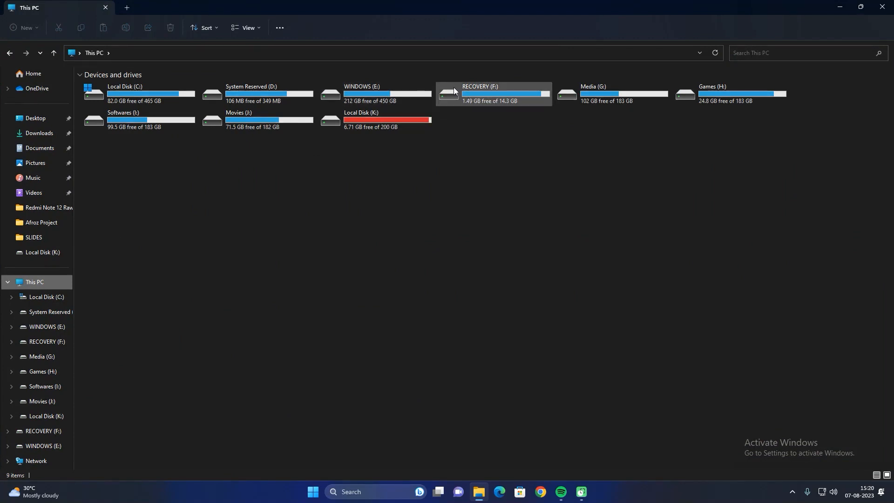
- Close the file window and examine the partitions of all disks in Computer Management's Disk Management, closing it when finished
click(883, 15)
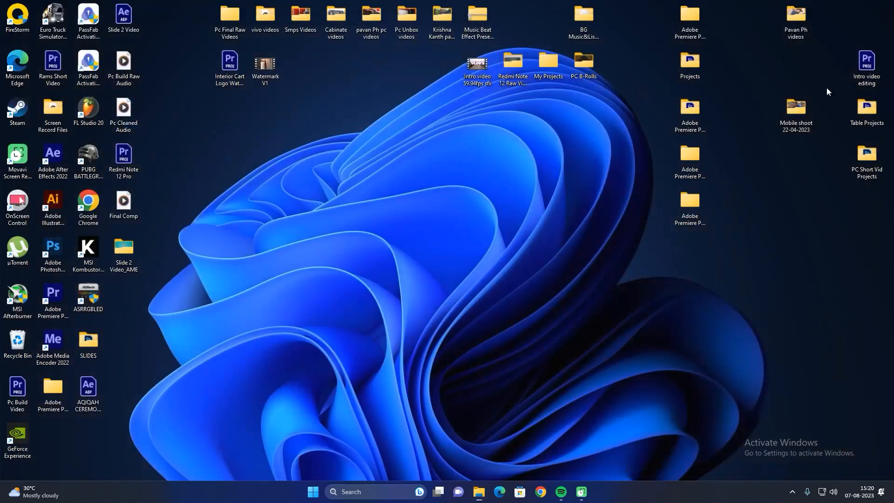
click(361, 488)
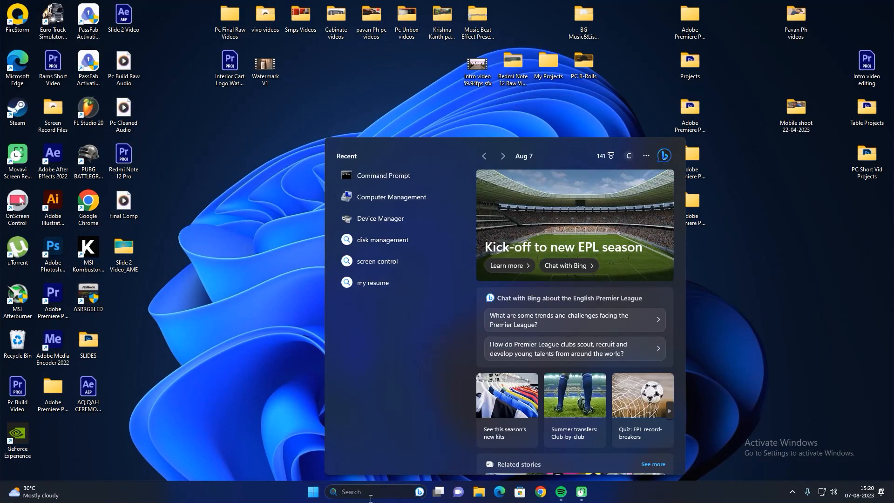
click(392, 196)
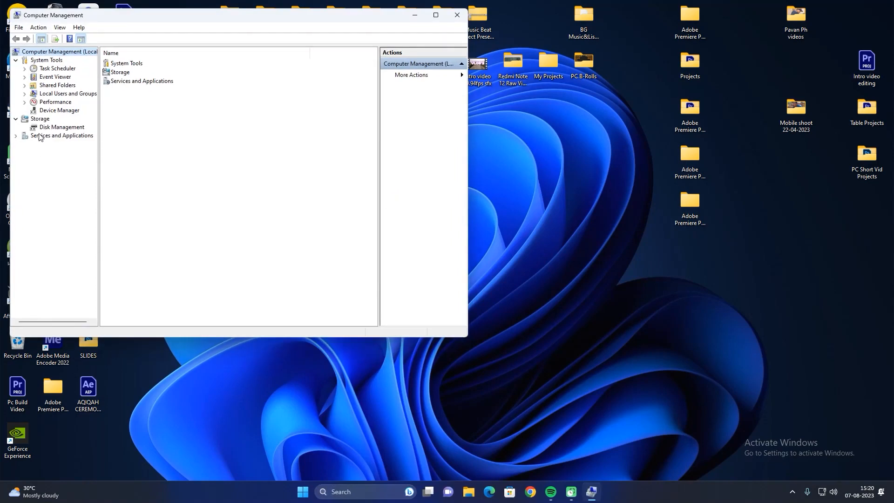
click(437, 15)
click(47, 116)
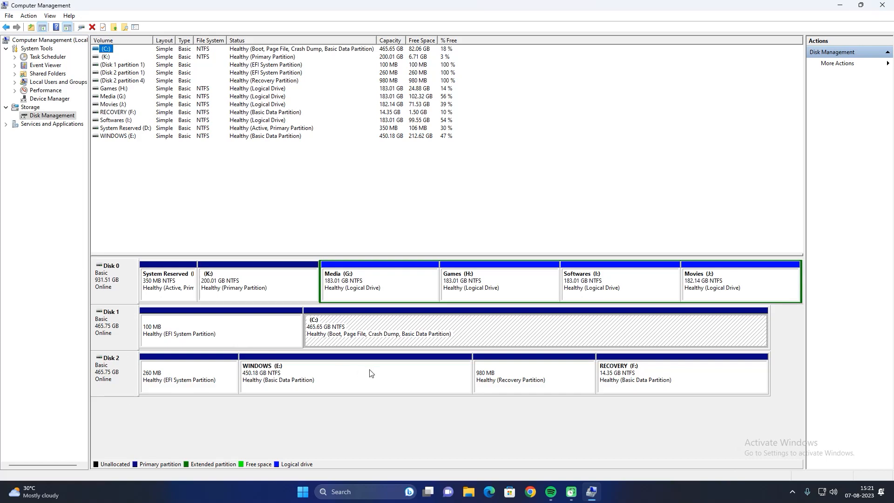
click(886, 4)
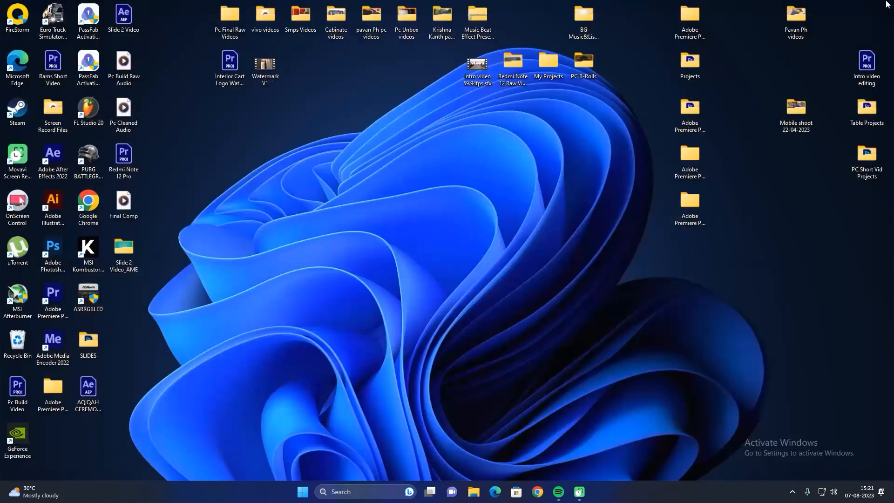
- Open Command Prompt and start the diskpart utility
click(347, 492)
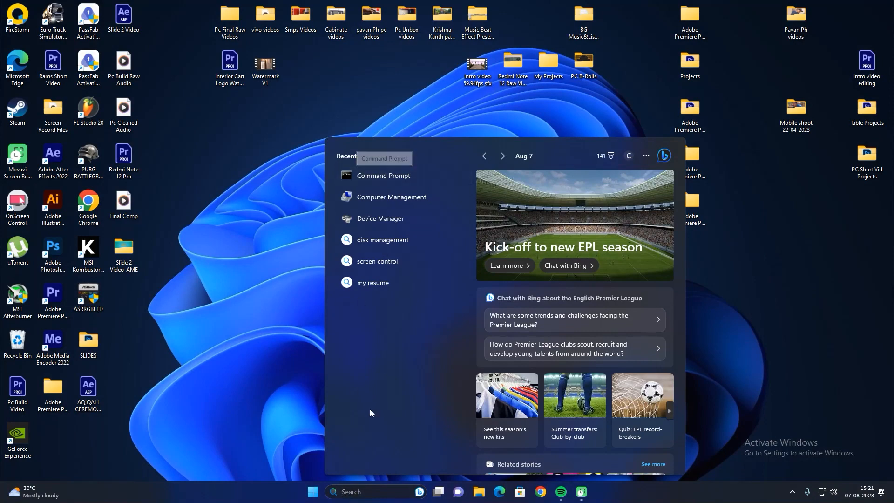
click(378, 175)
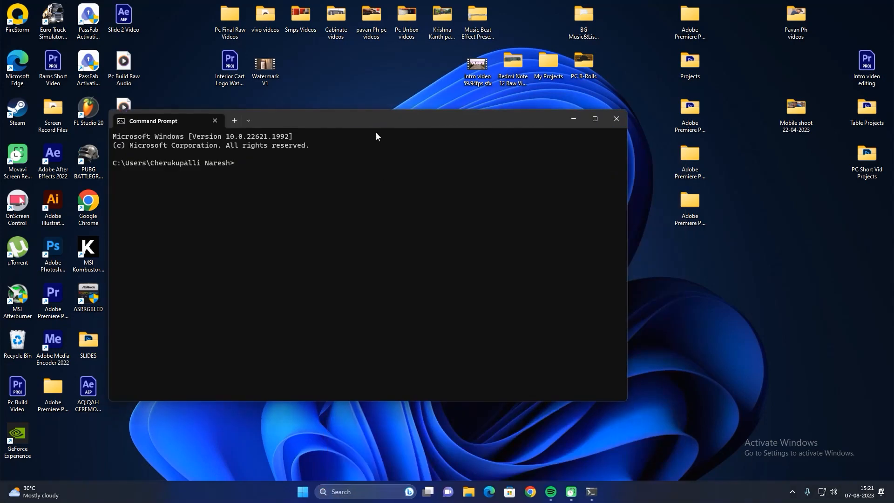
drag(370, 118, 465, 112)
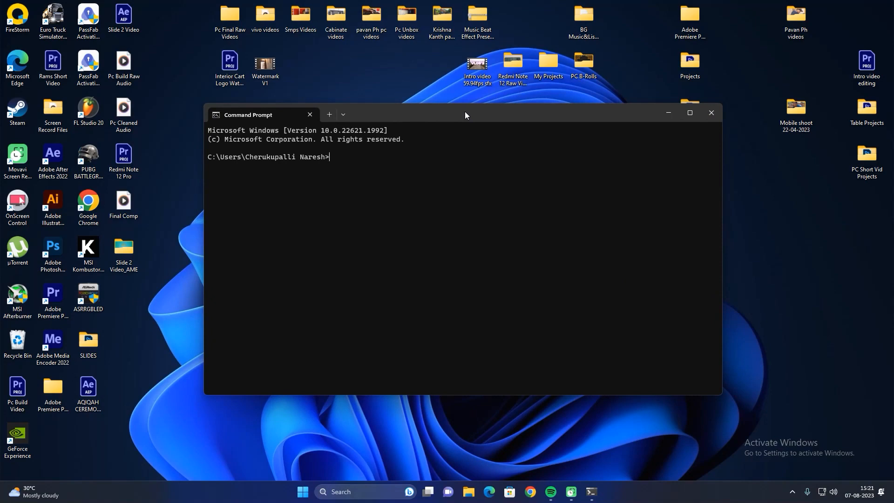
text(diskpart)
key(Return)
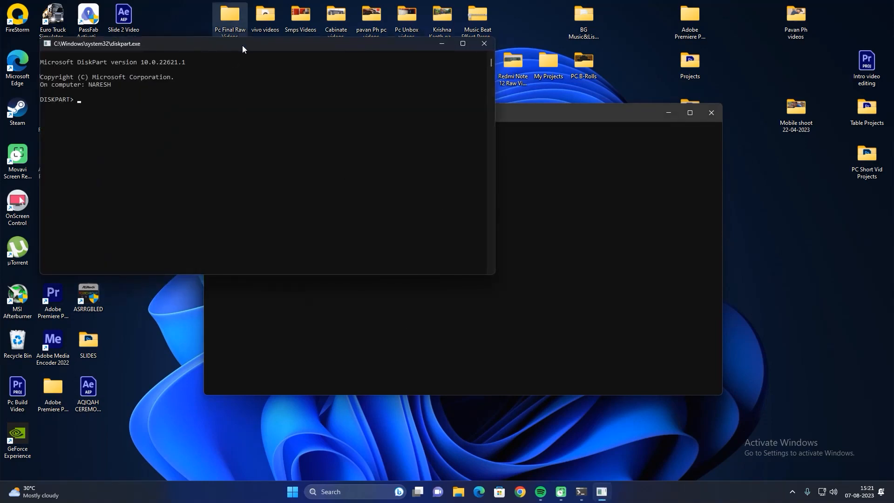
- List the computer's disks in DiskPart with the list disk command
drag(242, 45, 477, 123)
text(list d)
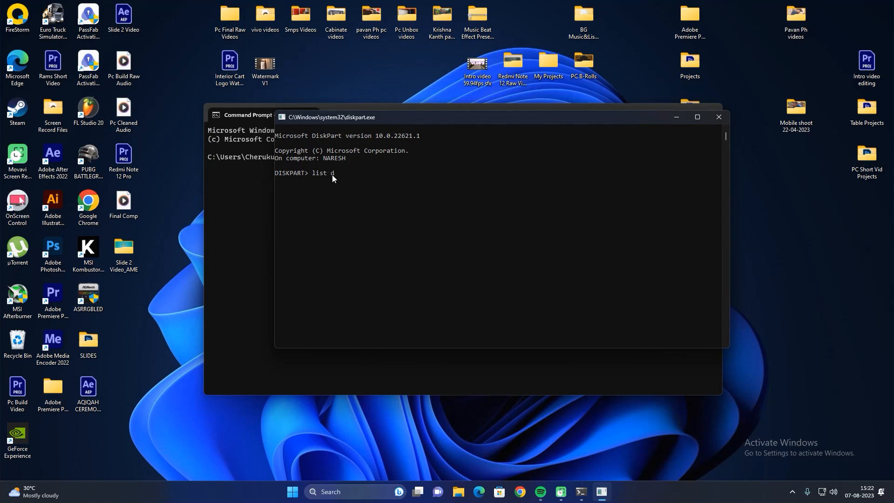
text(isk)
key(Return)
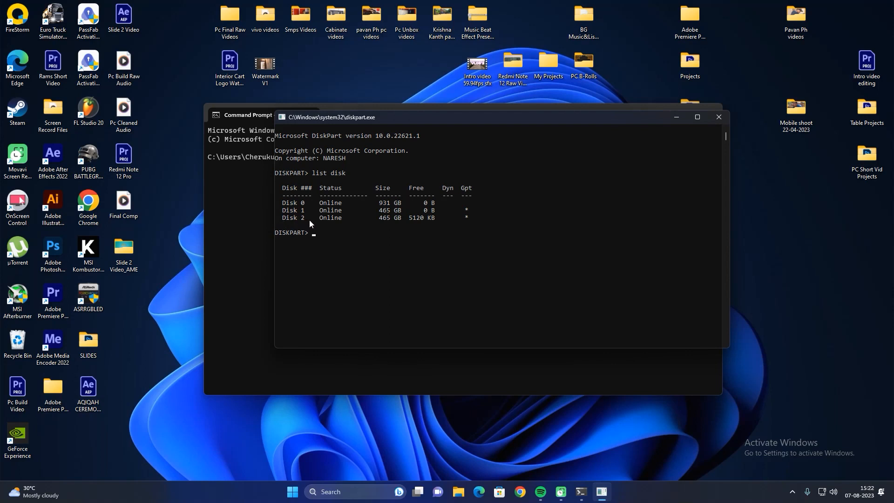
- Select disk 2 in DiskPart and wipe it completely with the clean all command
text(select disk 2)
key(Return)
text(clean a)
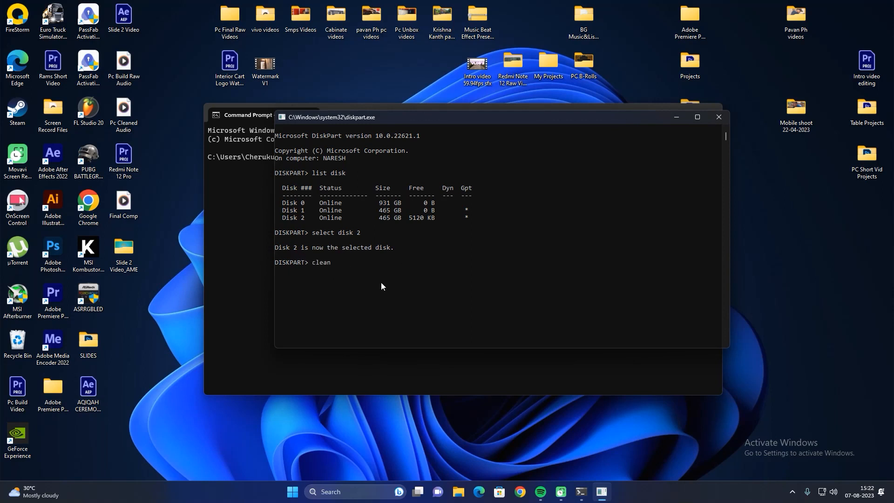
text(ll)
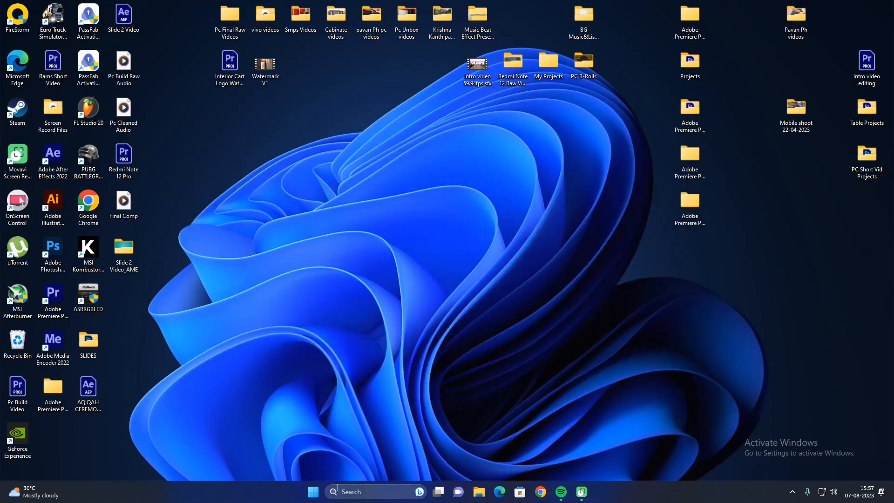
- Open Disk Management in Computer Management and maximize the window
click(337, 491)
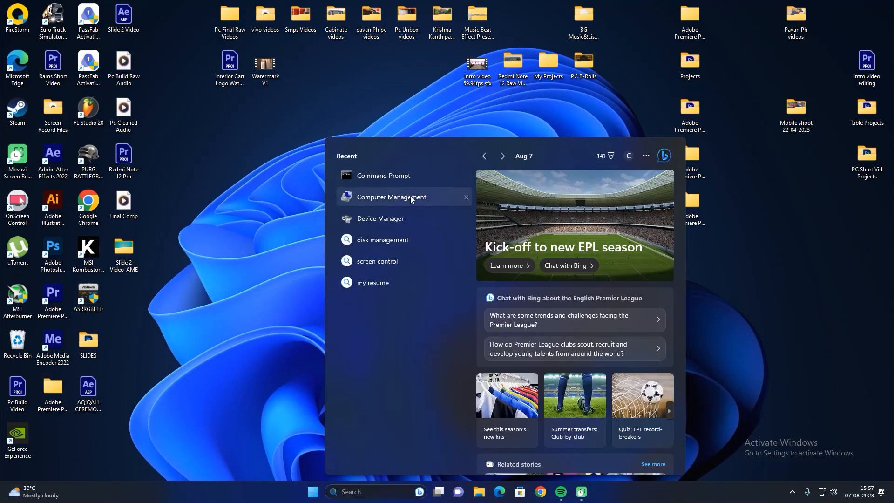
click(411, 198)
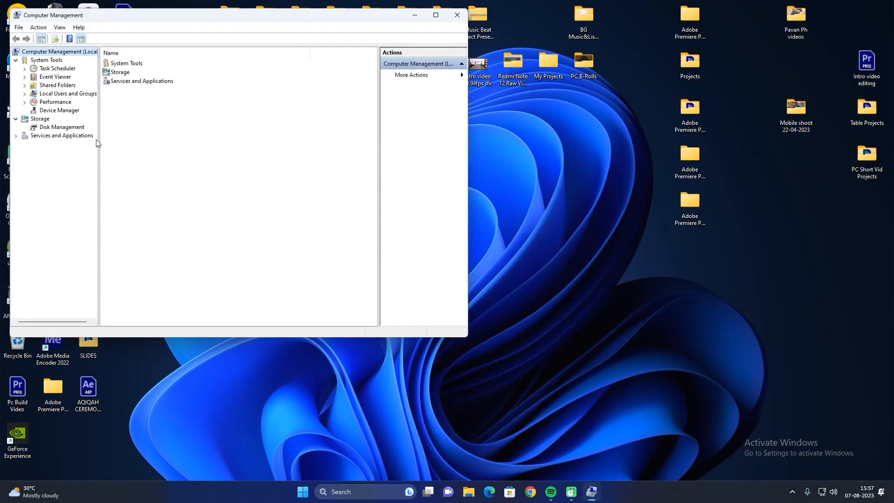
click(64, 128)
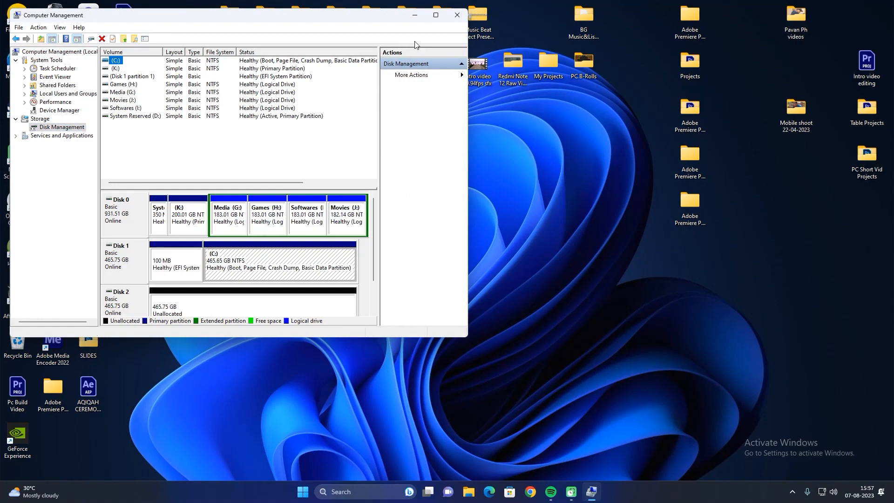
click(436, 15)
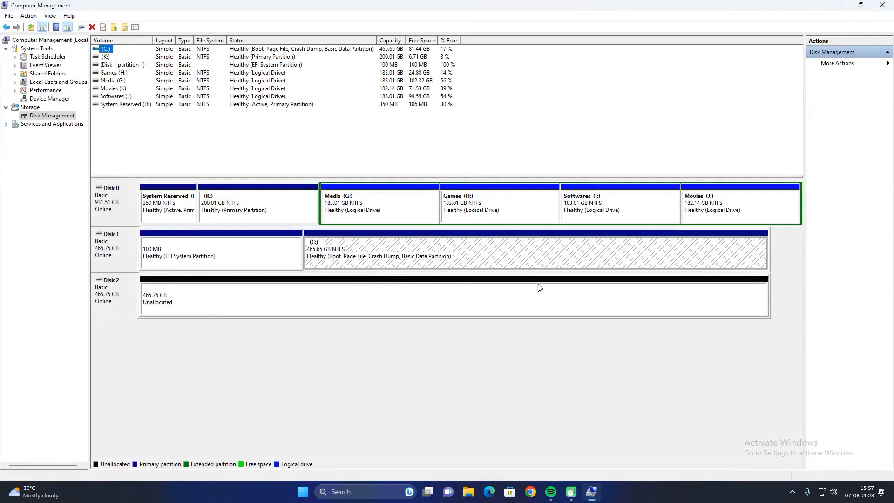
- Start a new simple volume on Disk 2's unallocated space, using the full size of 476923 MB
right_click(263, 298)
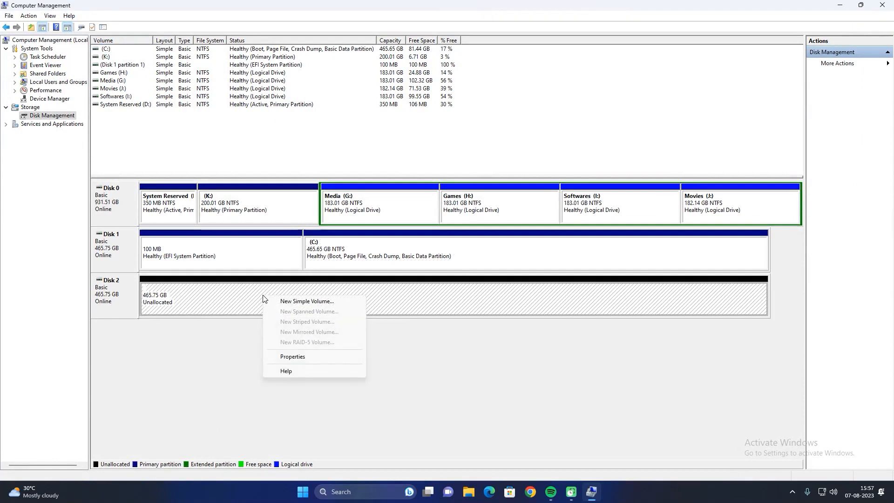
click(301, 304)
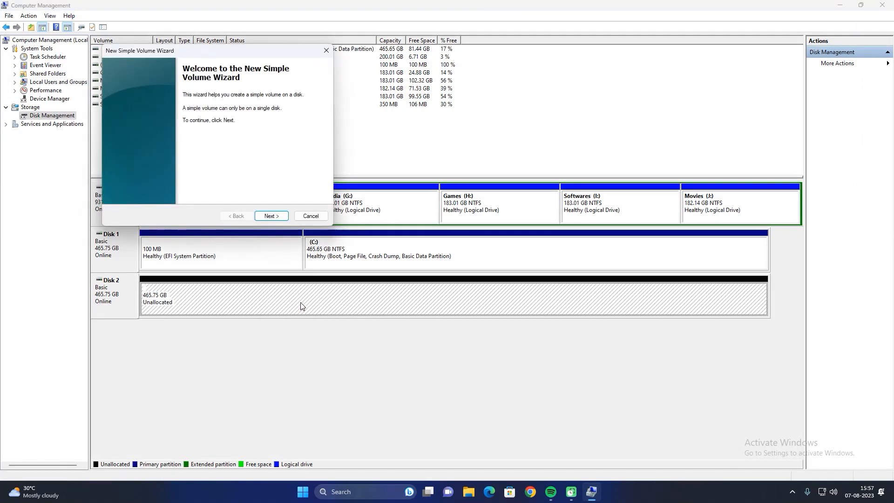
click(281, 216)
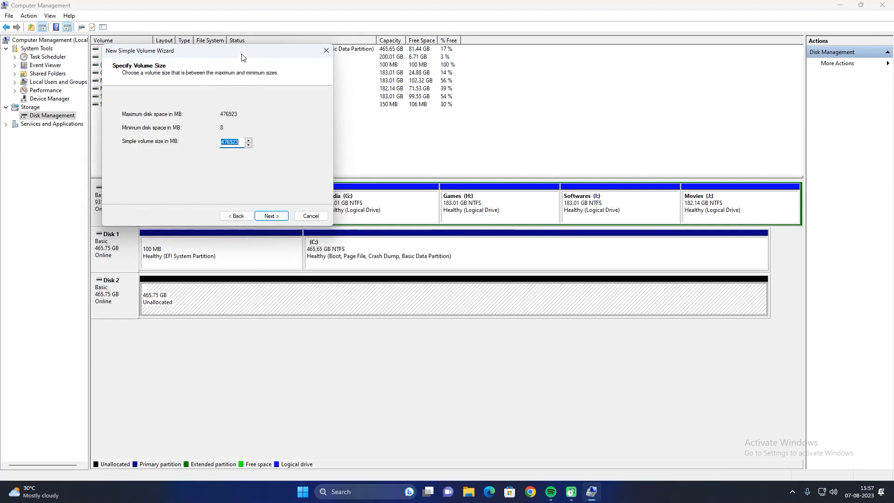
drag(242, 55, 303, 94)
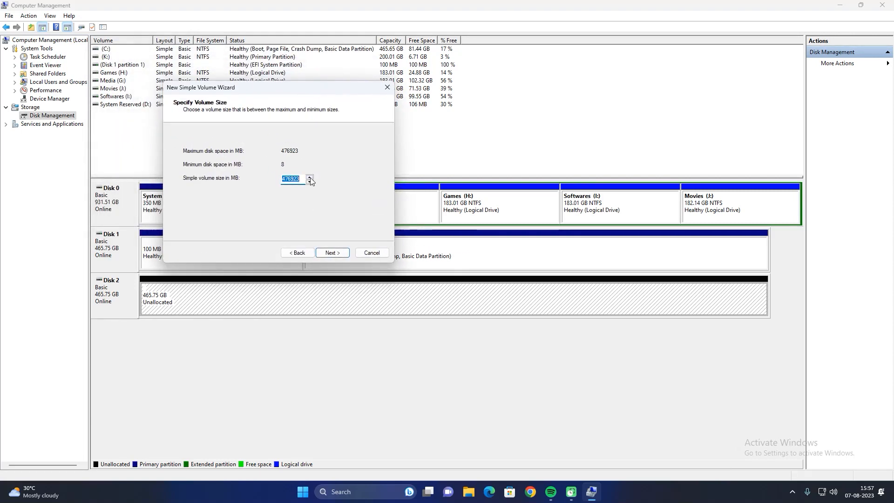
click(334, 253)
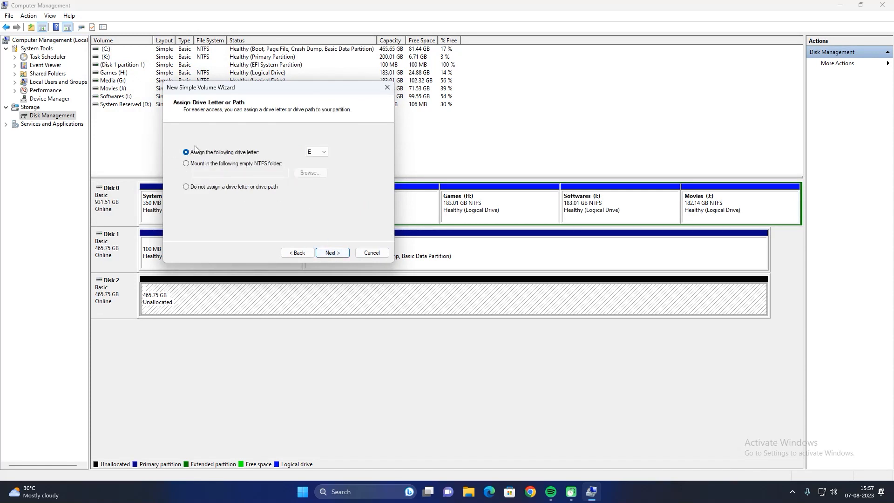
- Assign drive letter E to the new volume and continue to the format settings
click(322, 152)
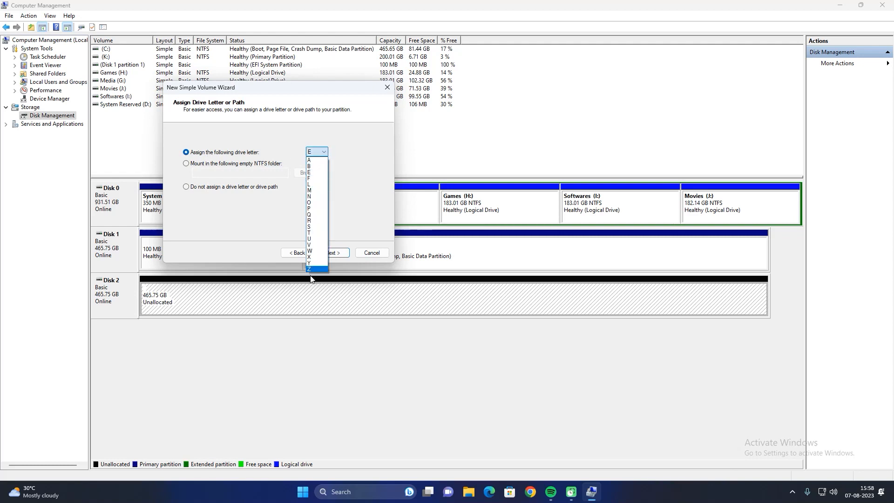
click(315, 173)
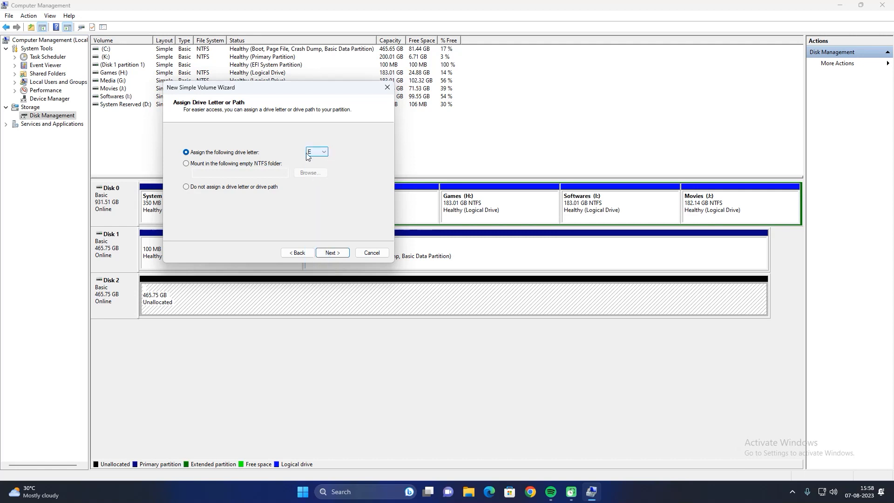
click(346, 253)
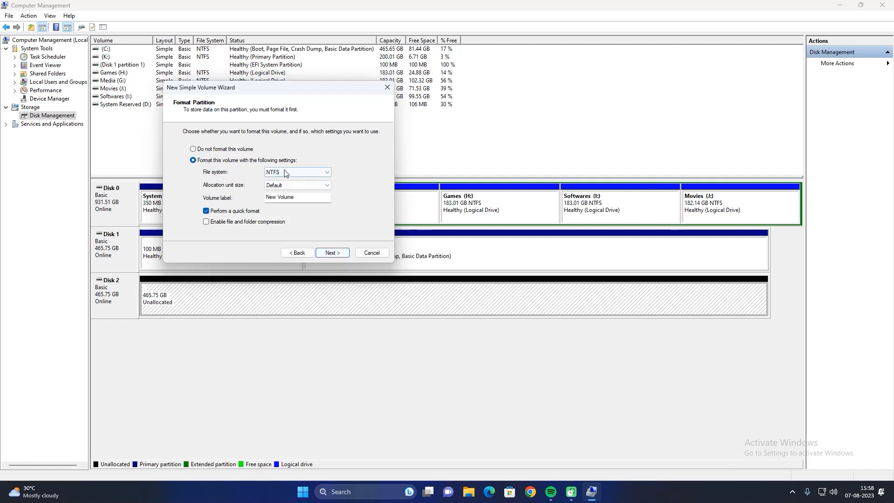
- Quick-format the volume as NTFS with the default allocation unit size and the label Old laptop, and finish creating it
click(321, 172)
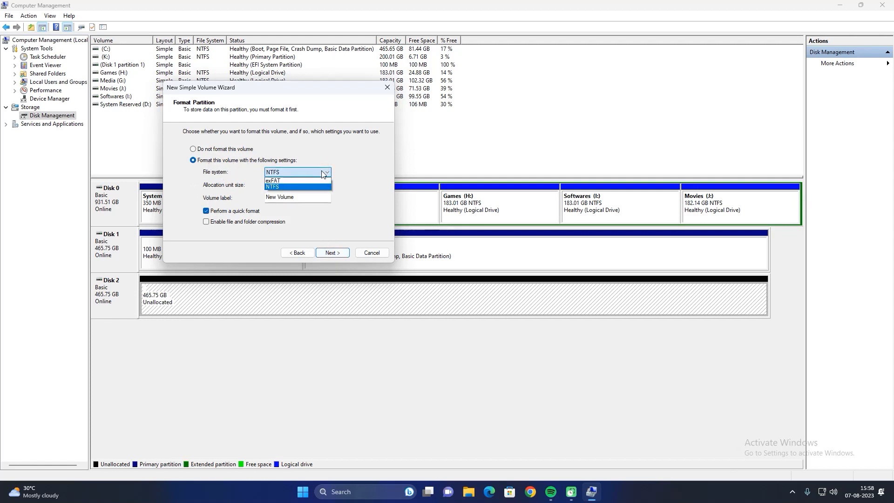
click(321, 172)
key(Tab)
key(Tab)
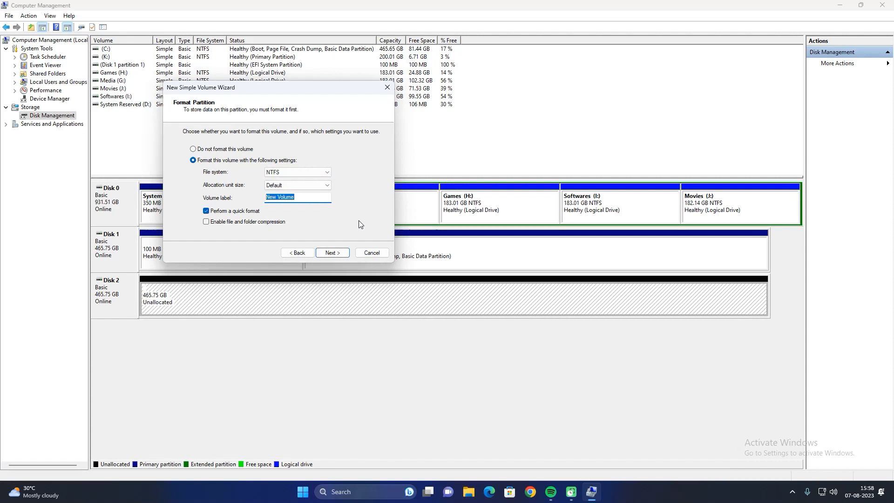
click(292, 186)
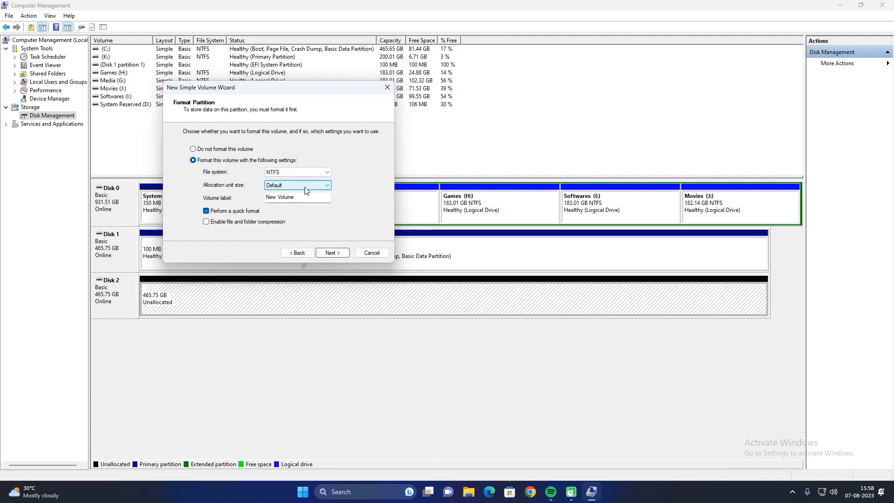
key(Tab)
text(Old laptop)
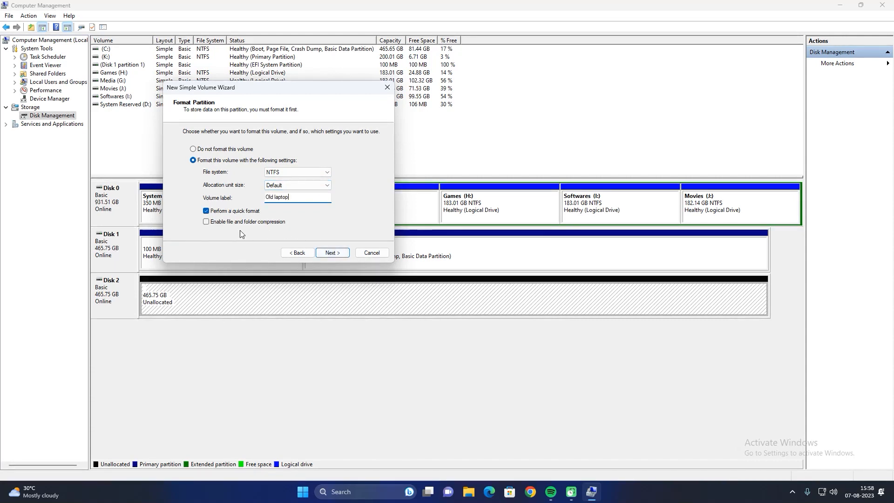
click(333, 255)
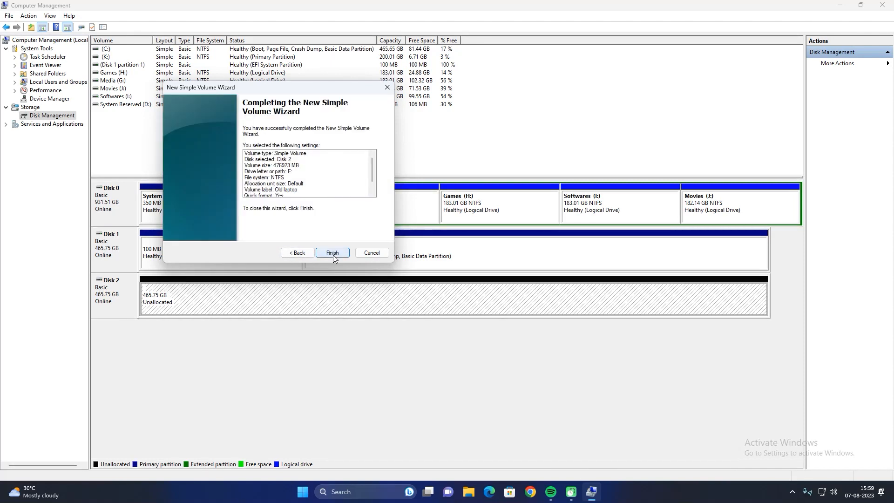
scroll(332, 189, down, 1)
click(333, 252)
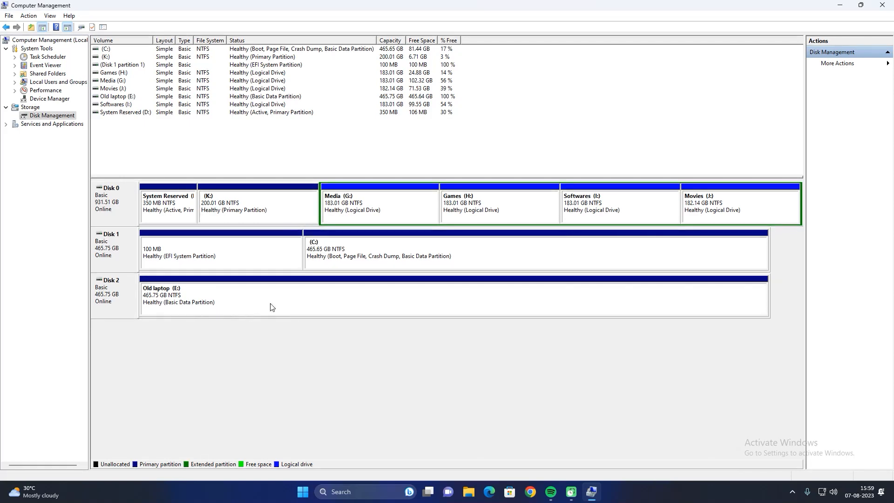
- Minimize Computer Management, refresh the desktop, and check the Old laptop (E:) drive and its contents under This PC in File Explorer
click(840, 4)
right_click(370, 186)
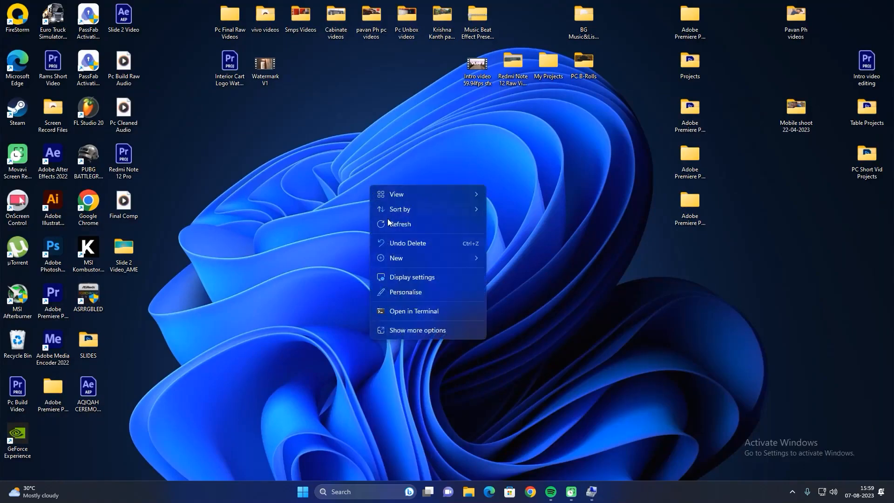
click(393, 224)
click(468, 492)
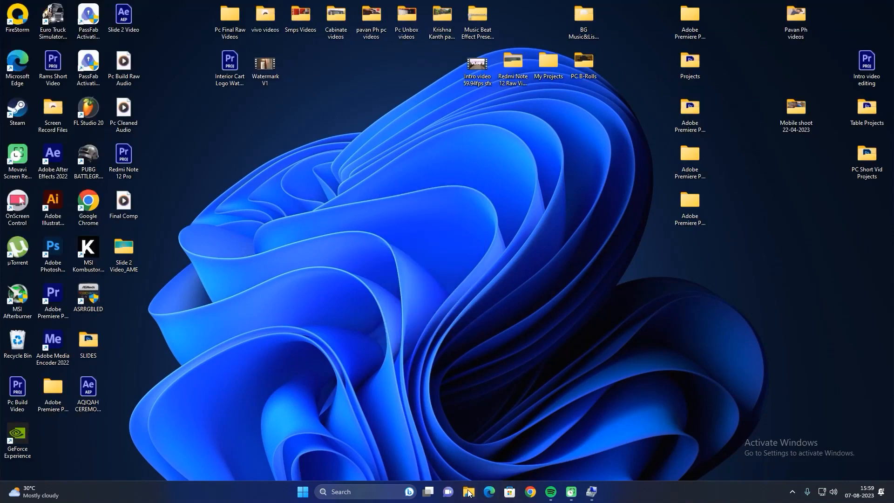
click(34, 282)
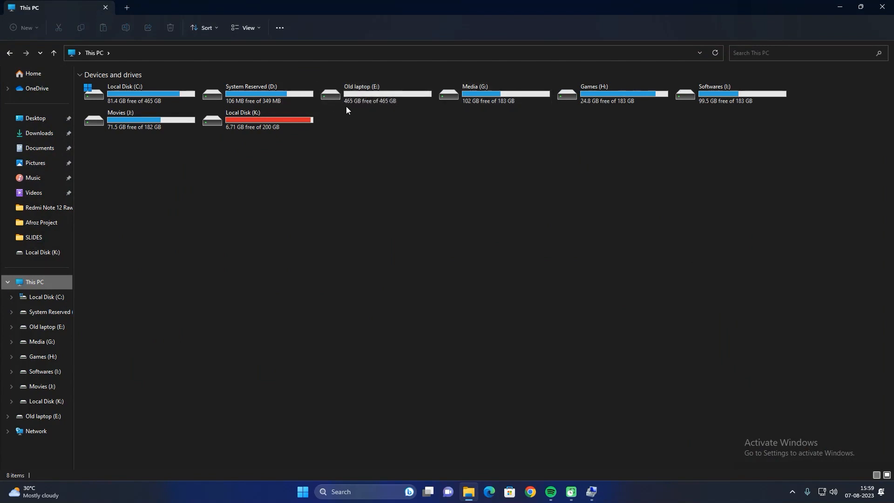
double_click(390, 103)
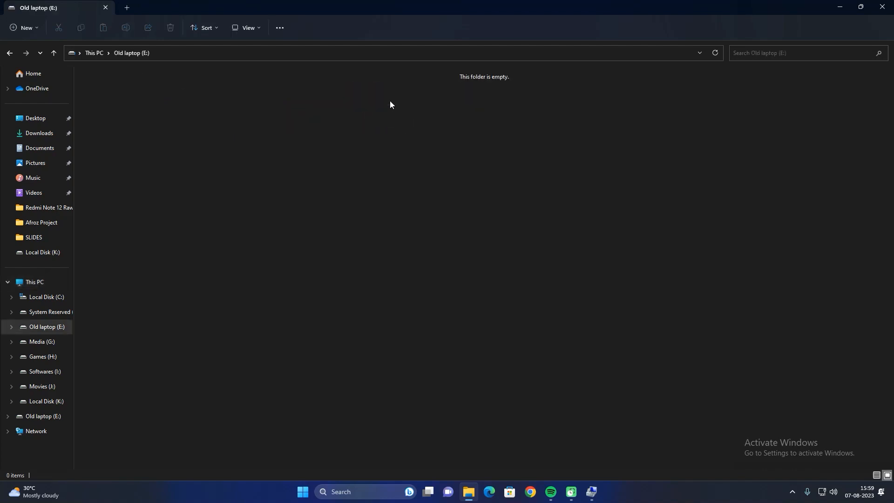
click(9, 53)
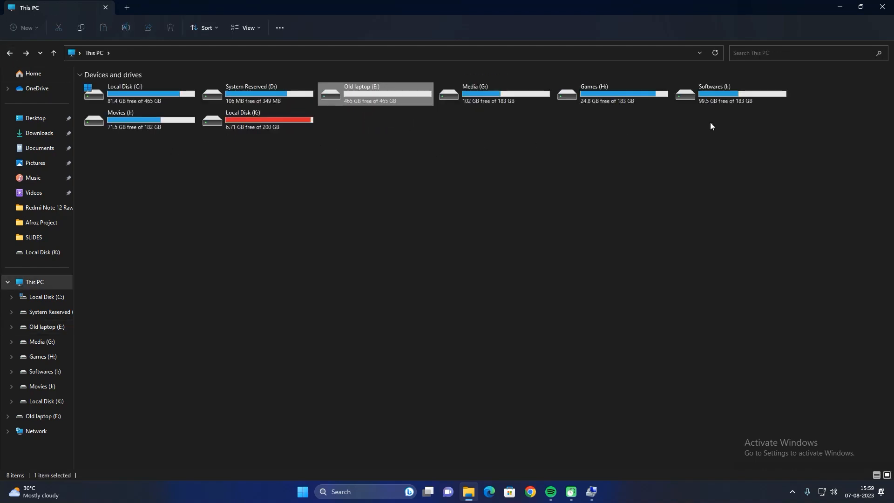
click(700, 97)
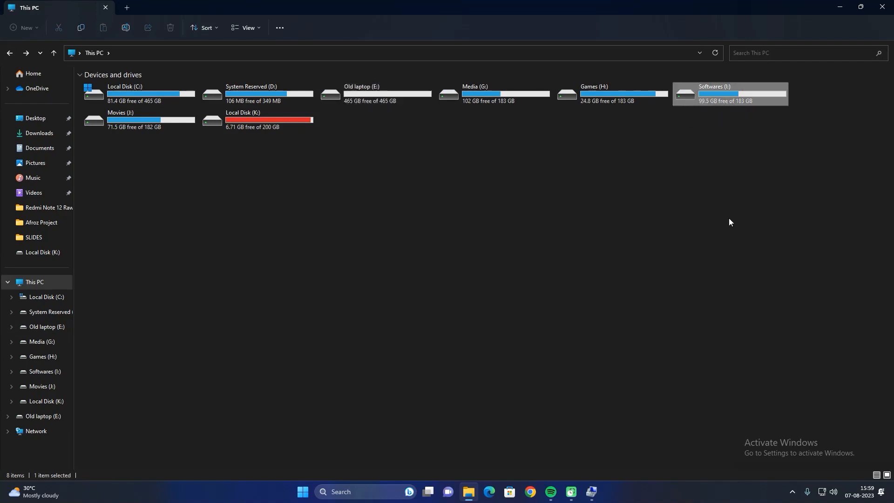